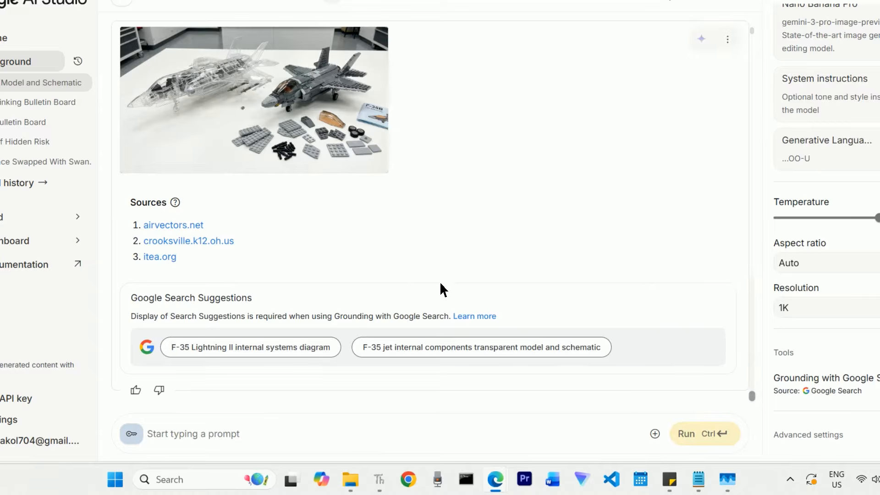
Step: Examine the generated F-35 jet image with its sources, and look at the aspect ratio and resolution settings for Nano Banana Pro
{"action": "scroll", "coordinate": [439, 281], "scroll_direction": "up", "scroll_amount": 2}
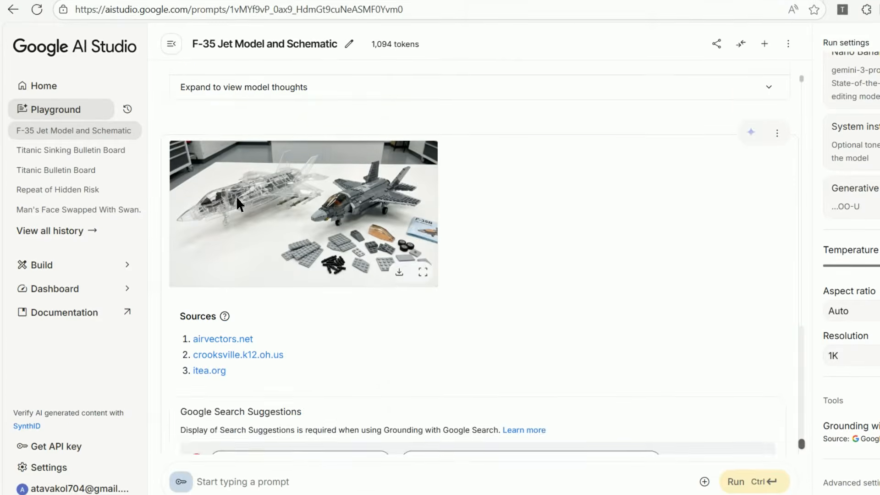
{"action": "scroll", "coordinate": [237, 204], "scroll_direction": "up", "scroll_amount": 3}
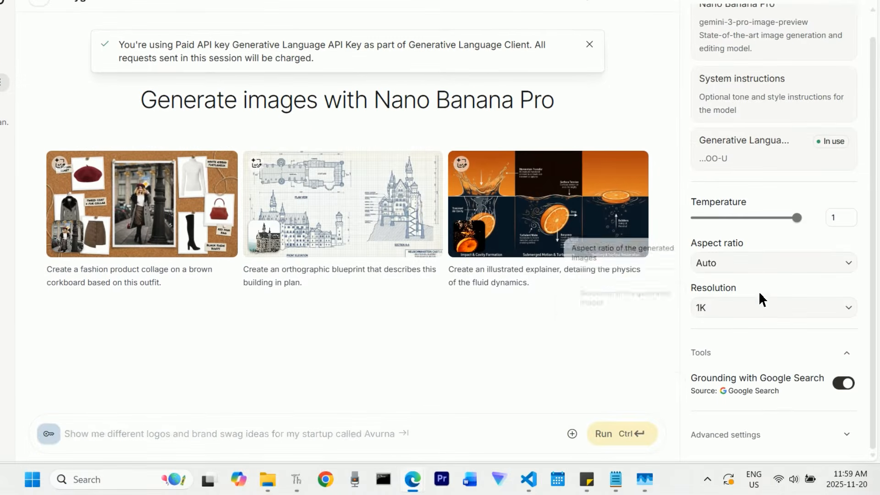
{"action": "scroll", "coordinate": [758, 290], "scroll_direction": "up", "scroll_amount": 2}
{"action": "left_click", "coordinate": [752, 288]}
{"action": "left_click", "coordinate": [752, 291]}
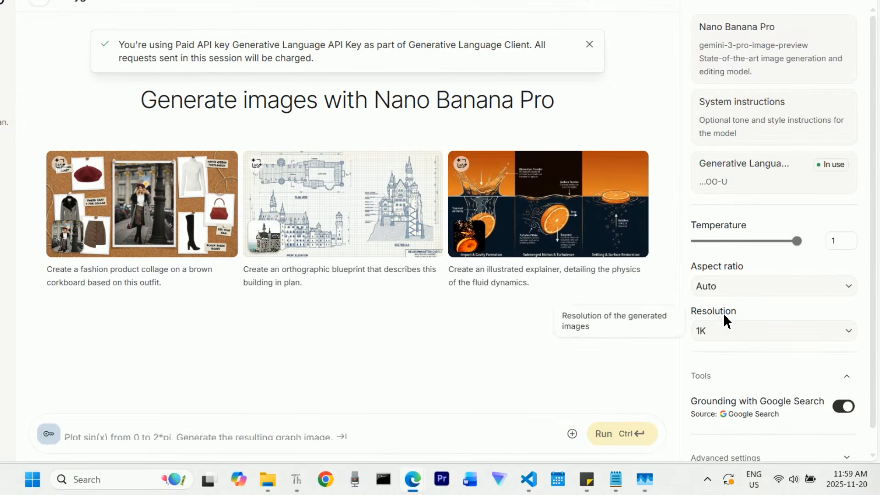
{"action": "left_click", "coordinate": [733, 330]}
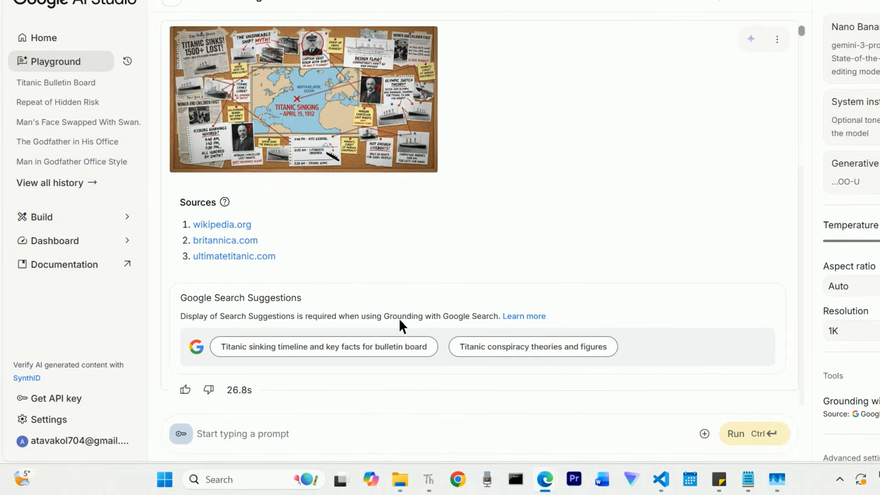
Step: Compare the Titanic bulletin board images generated with Nano Banana Pro and with the original Nano Banana
{"action": "scroll", "coordinate": [197, 291], "scroll_direction": "up", "scroll_amount": 2}
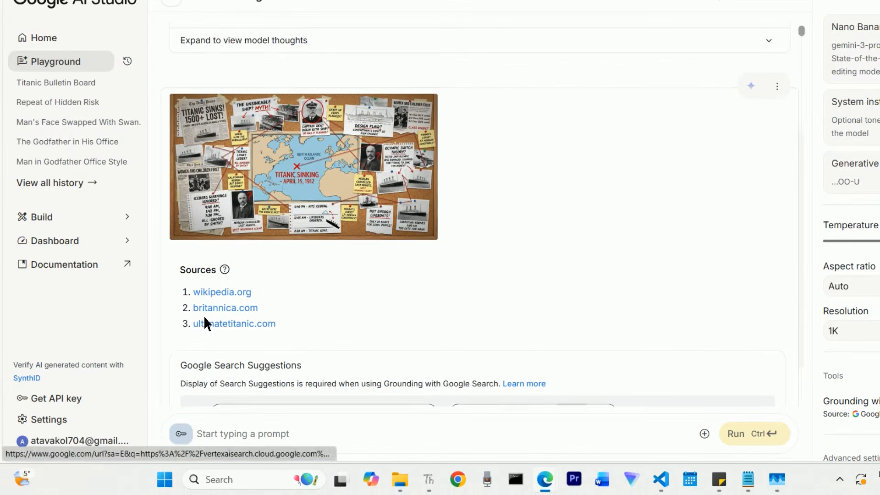
{"action": "scroll", "coordinate": [205, 320], "scroll_direction": "up", "scroll_amount": 2}
{"action": "left_click", "coordinate": [422, 289]}
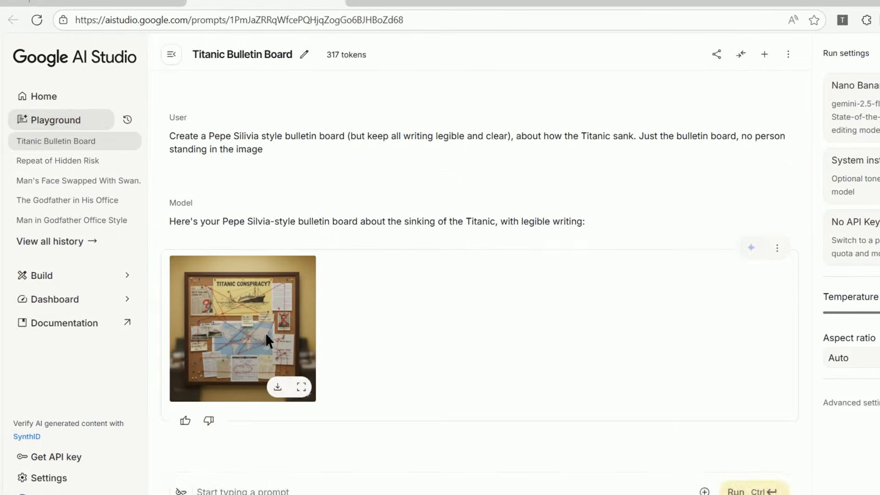
{"action": "left_click", "coordinate": [280, 403]}
{"action": "scroll", "coordinate": [472, 246], "scroll_direction": "down", "scroll_amount": 5}
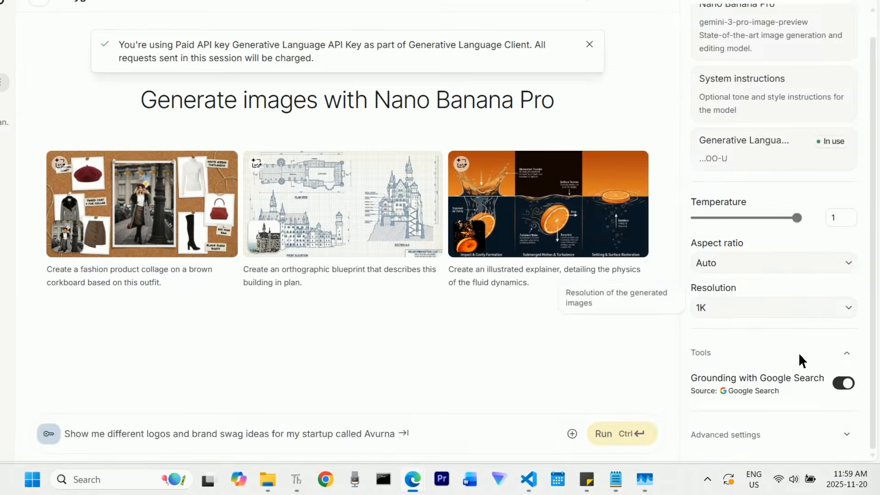
Step: Look through the aspect ratios available for generated images
{"action": "left_click", "coordinate": [775, 285]}
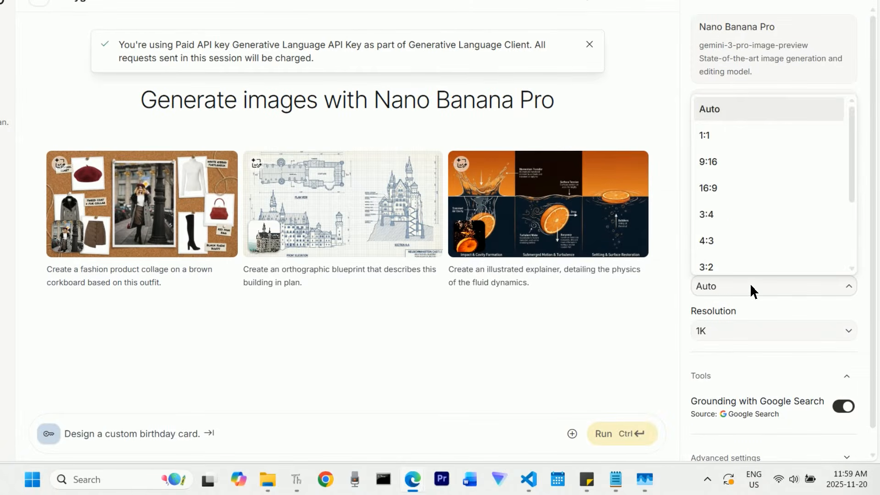
{"action": "left_click", "coordinate": [750, 290]}
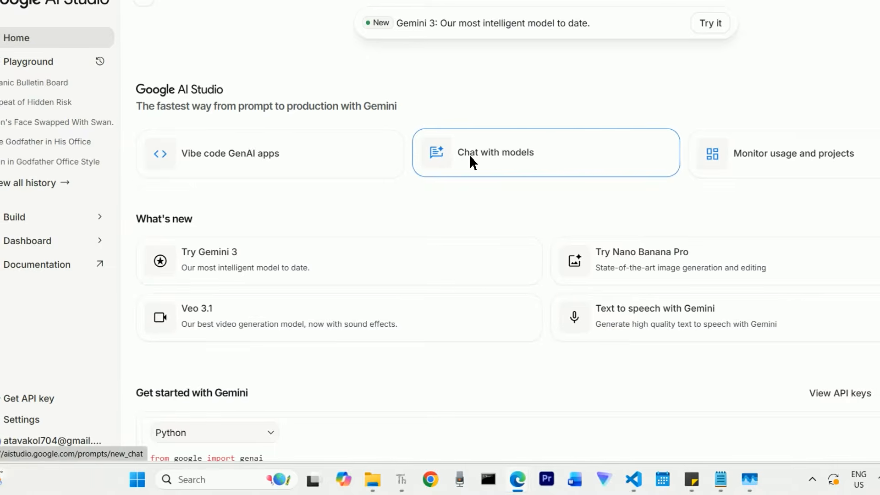
Step: Start a new playground chat and choose Nano Banana Pro from the image models
{"action": "left_click", "coordinate": [471, 161]}
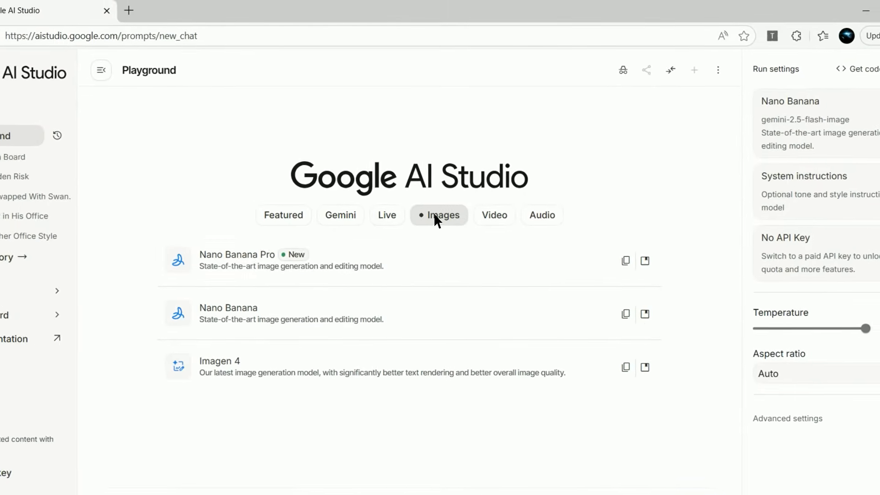
{"action": "left_click", "coordinate": [333, 257]}
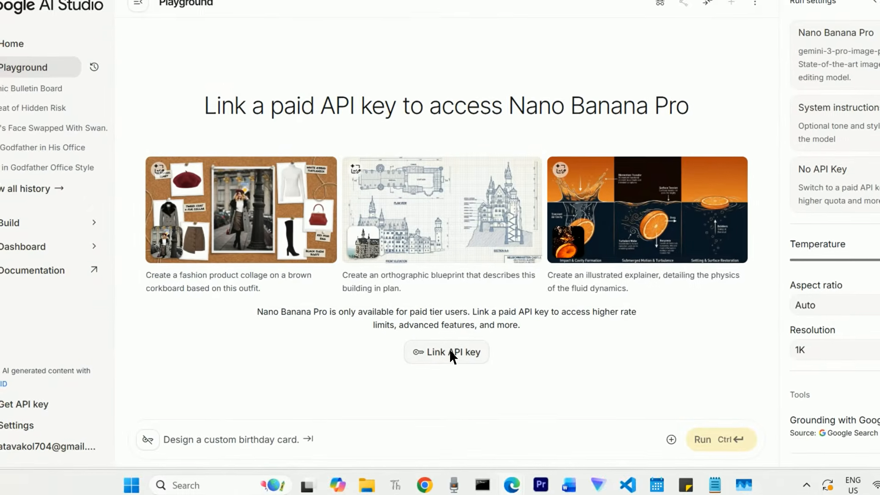
Step: Link the paid API key of the Generative Language Client project to unlock Nano Banana Pro
{"action": "left_click", "coordinate": [484, 422]}
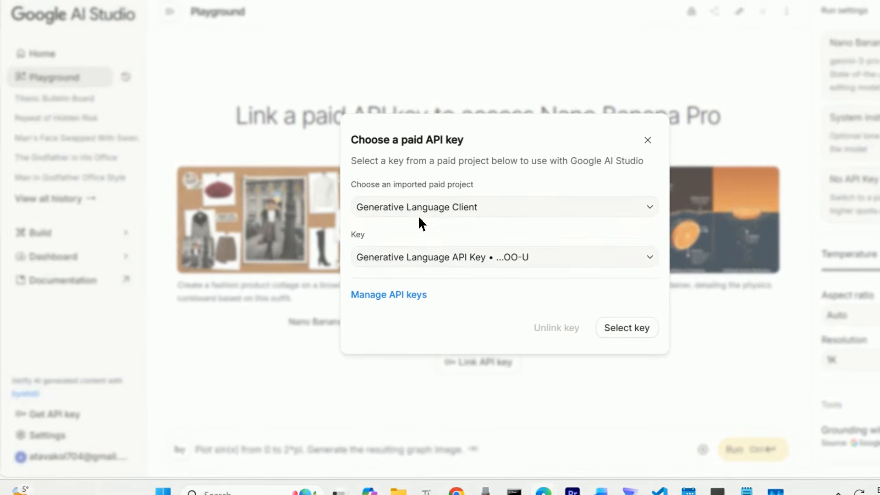
{"action": "left_click", "coordinate": [427, 251]}
{"action": "left_click", "coordinate": [431, 252]}
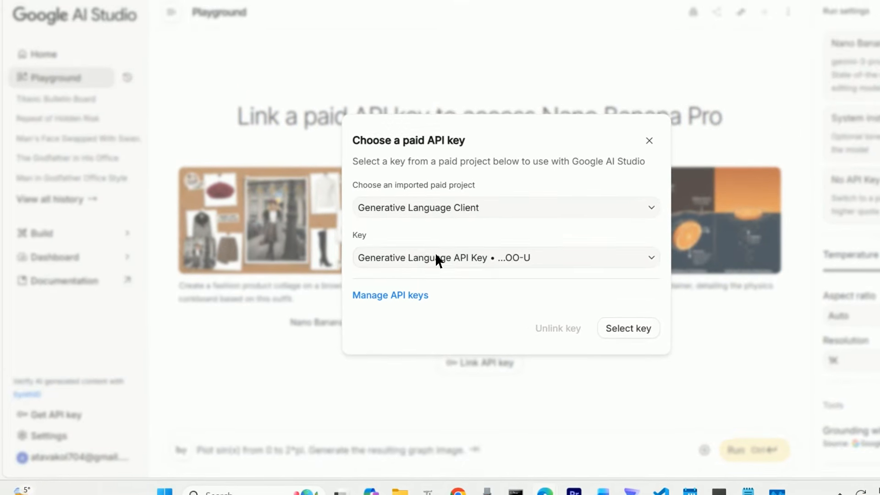
{"action": "left_click", "coordinate": [588, 311]}
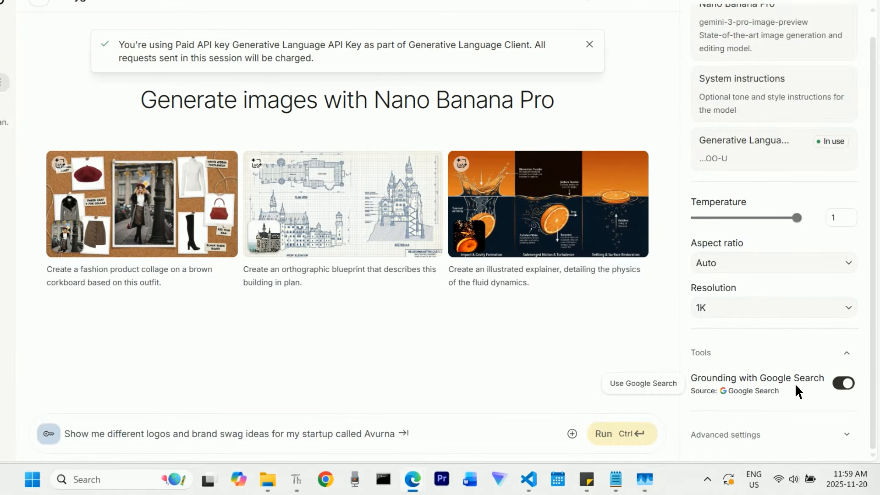
Step: Review the aspect ratio options and choose 1K as the resolution of the generated images
{"action": "scroll", "coordinate": [747, 267], "scroll_direction": "up", "scroll_amount": 1}
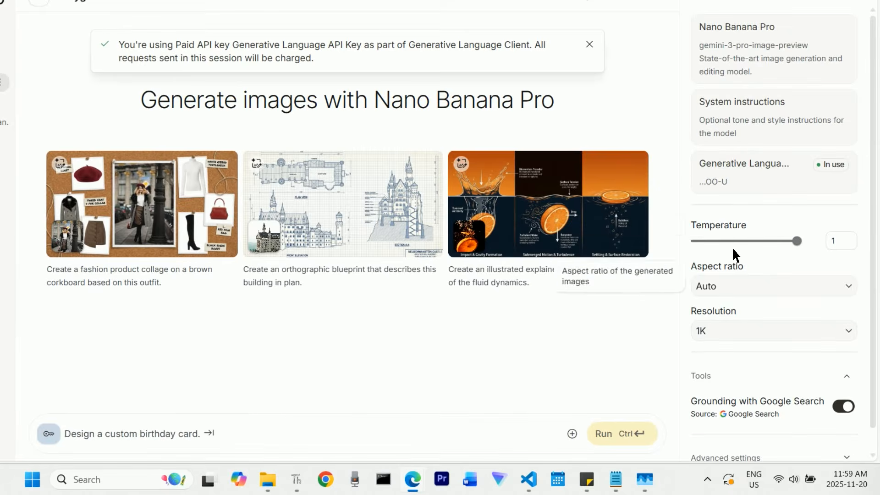
{"action": "left_click", "coordinate": [760, 286]}
{"action": "left_click", "coordinate": [750, 291]}
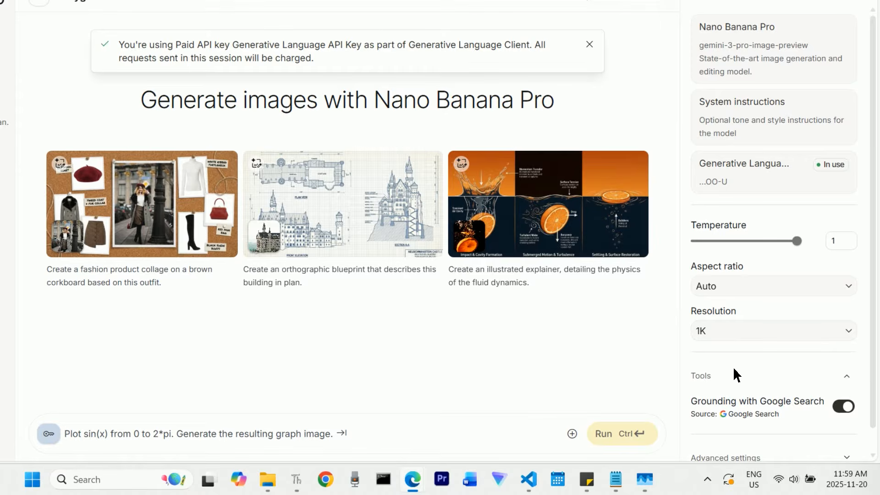
{"action": "left_click", "coordinate": [774, 330]}
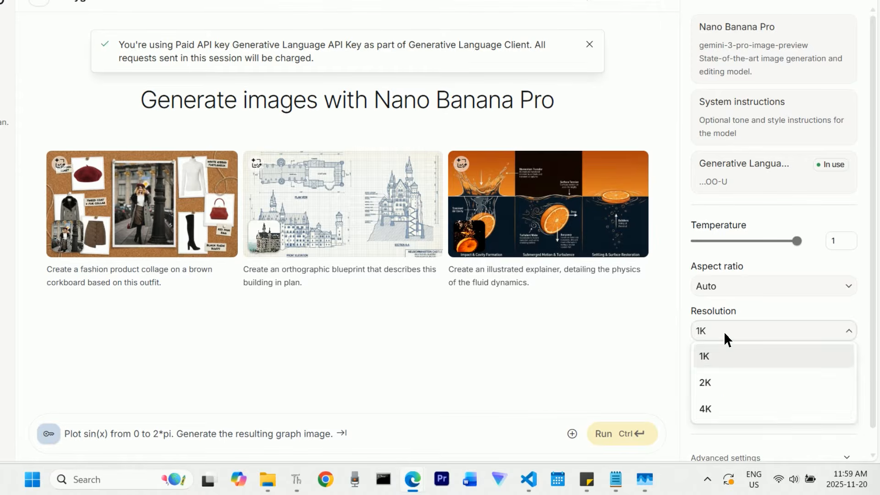
{"action": "left_click", "coordinate": [732, 355]}
Step: Run a prompt for a Pepe Silivia style bulletin board about how the Titanic sank, all writing legible and clear, no person standing in the image
{"action": "left_click", "coordinate": [291, 435]}
{"action": "type", "text": "Create a Pepe Silivia style bulletin board (but keep all writing legible and clear), about how the Titanic sank. Just the bulletin board, no person standing in the image"}
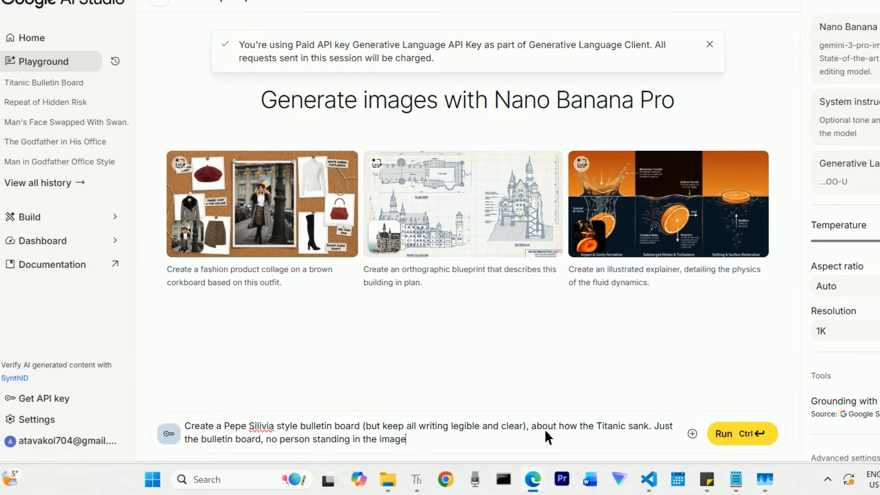
{"action": "left_click", "coordinate": [604, 432]}
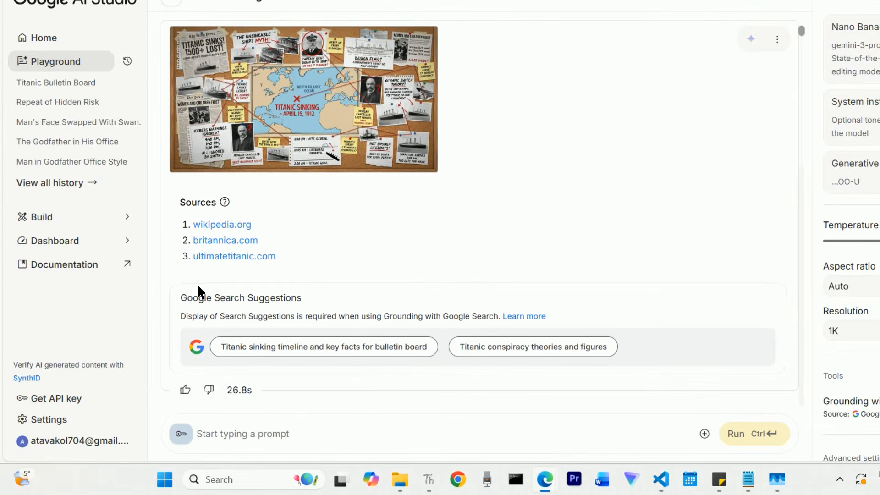
Step: Open the generated Titanic board at full size and zoom in to inspect its notes and photos
{"action": "scroll", "coordinate": [202, 289], "scroll_direction": "up", "scroll_amount": 1}
{"action": "scroll", "coordinate": [205, 318], "scroll_direction": "up", "scroll_amount": 2}
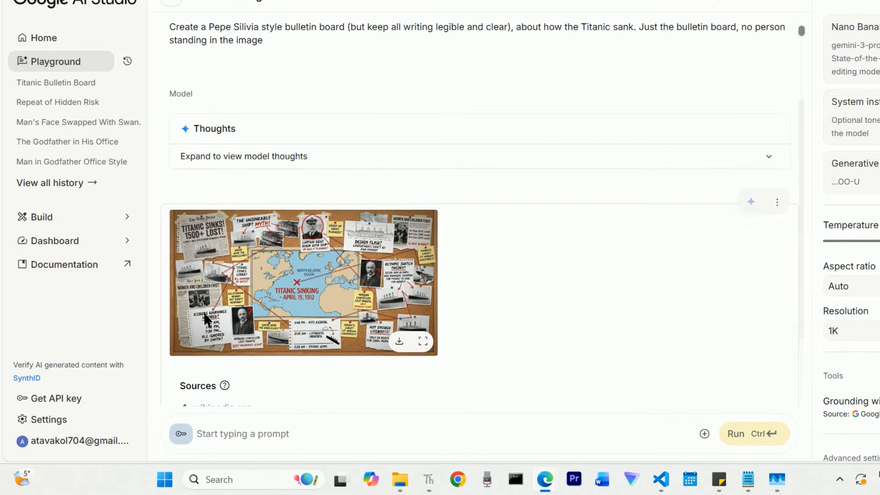
{"action": "scroll", "coordinate": [321, 302], "scroll_direction": "down", "scroll_amount": 1}
{"action": "left_click", "coordinate": [410, 290]}
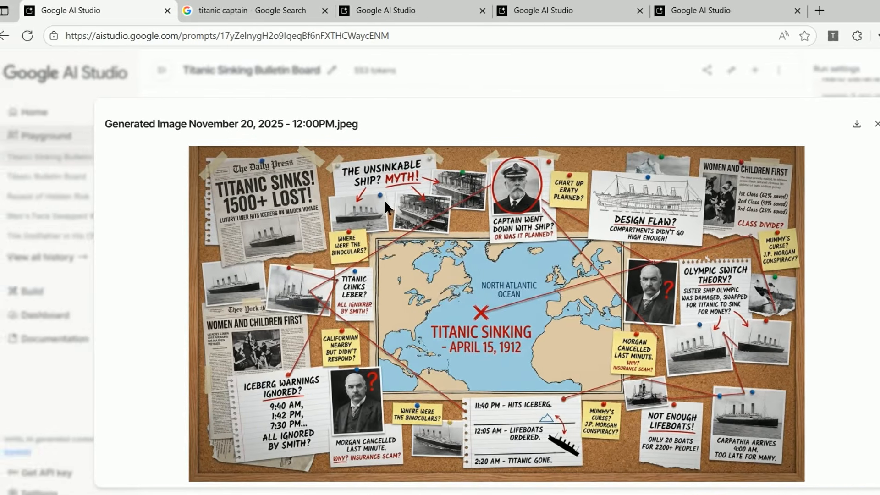
{"action": "left_click", "coordinate": [385, 202]}
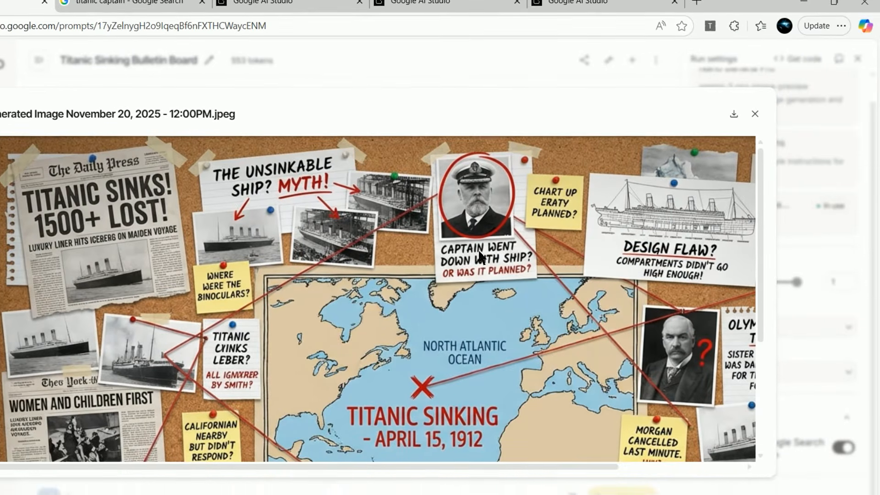
Step: Compare the board's portraits of the Titanic captain and J.P. Morgan with real photos in Google Images
{"action": "left_click", "coordinate": [84, 12]}
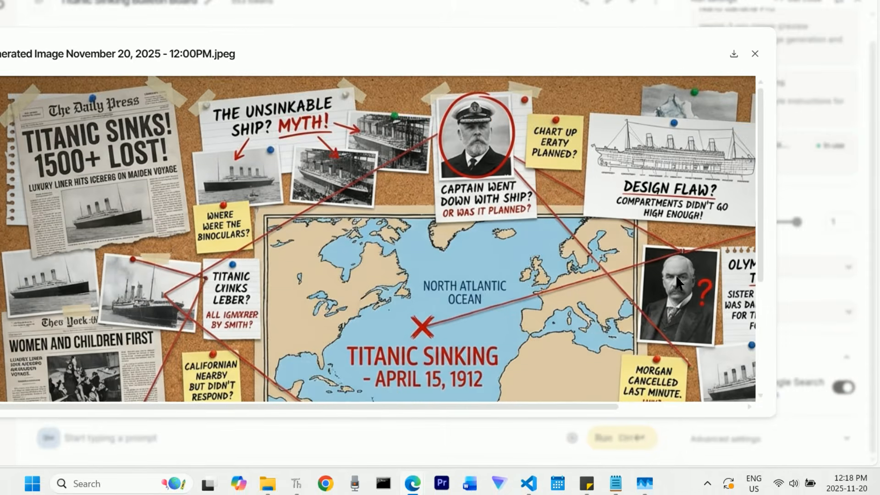
{"action": "scroll", "coordinate": [675, 271], "scroll_direction": "down", "scroll_amount": 4}
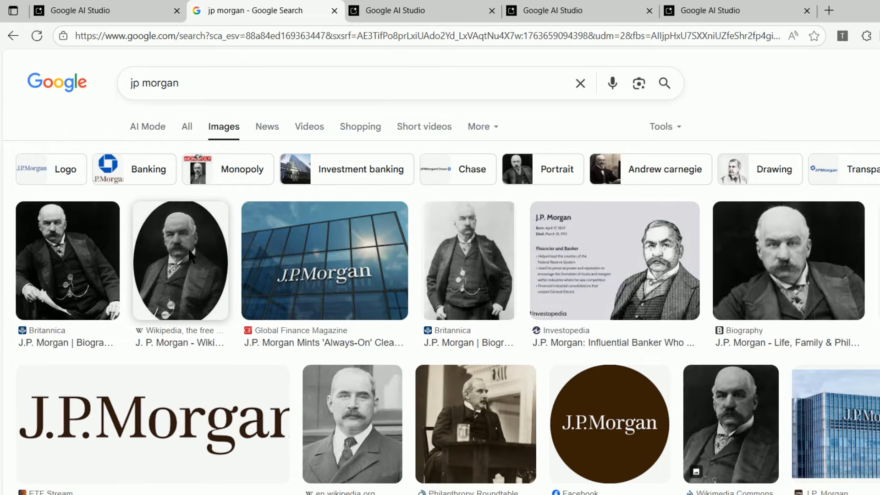
{"action": "left_click", "coordinate": [191, 256]}
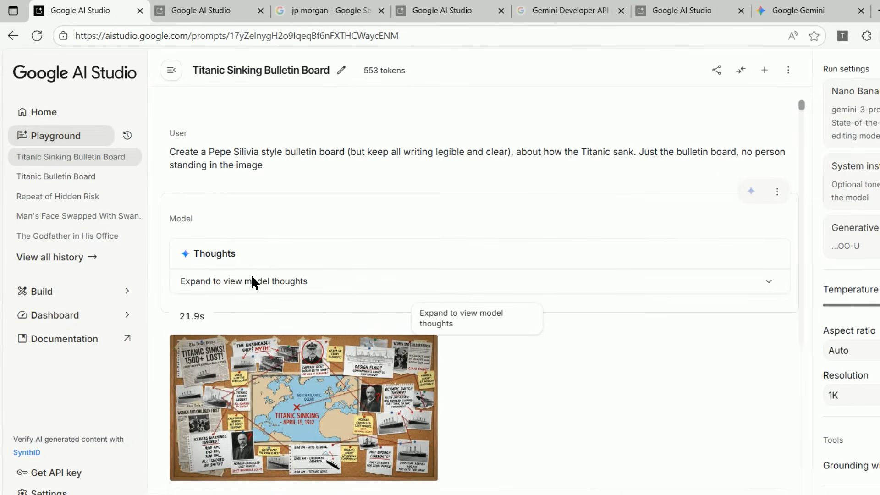
Step: Expand and read the model's thoughts behind the Titanic Sinking Bulletin Board image
{"action": "left_click", "coordinate": [252, 281]}
{"action": "scroll", "coordinate": [230, 189], "scroll_direction": "down", "scroll_amount": 3}
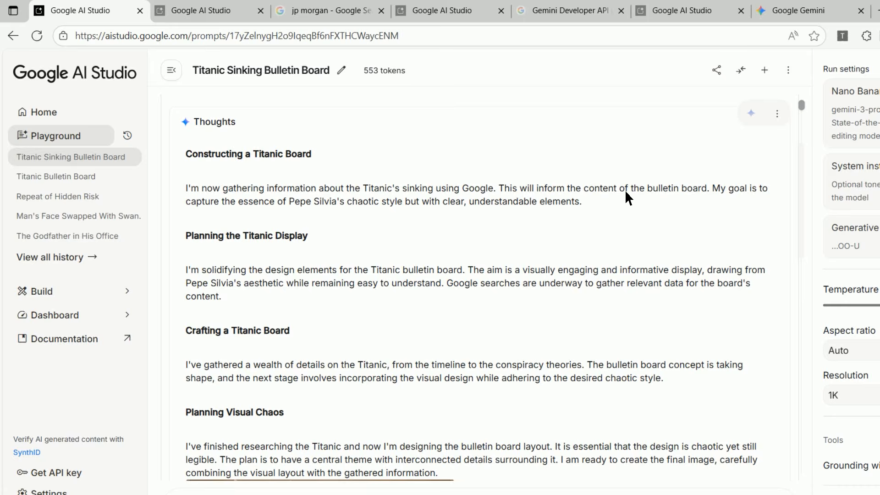
{"action": "scroll", "coordinate": [219, 210], "scroll_direction": "down", "scroll_amount": 2}
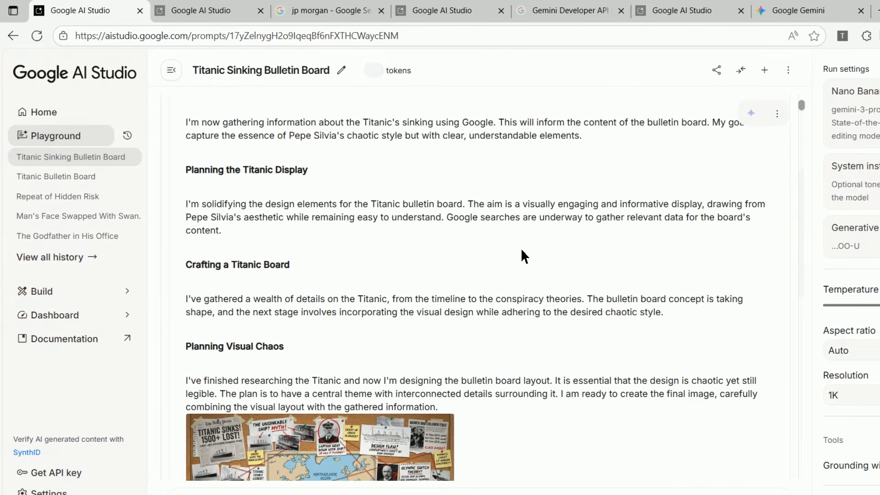
{"action": "scroll", "coordinate": [524, 255], "scroll_direction": "down", "scroll_amount": 5}
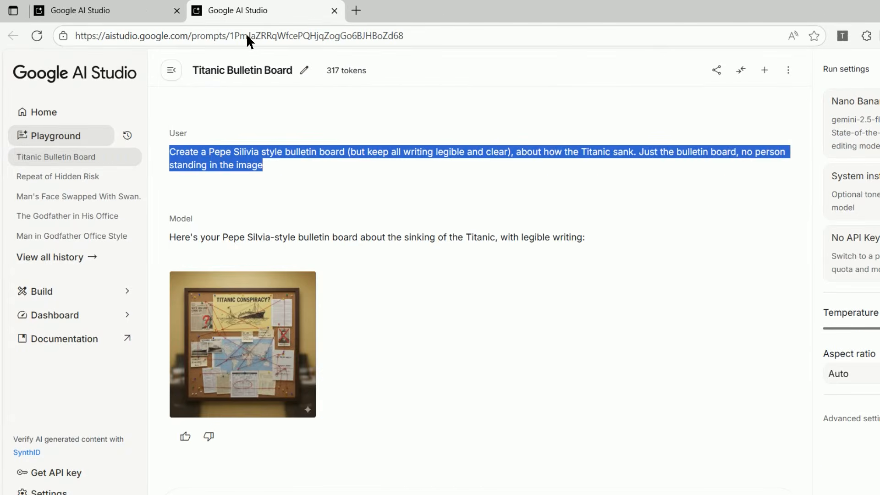
Step: Switch to the earlier Titanic Bulletin Board chat and check which model it uses
{"action": "left_click", "coordinate": [496, 193]}
{"action": "left_click", "coordinate": [747, 134]}
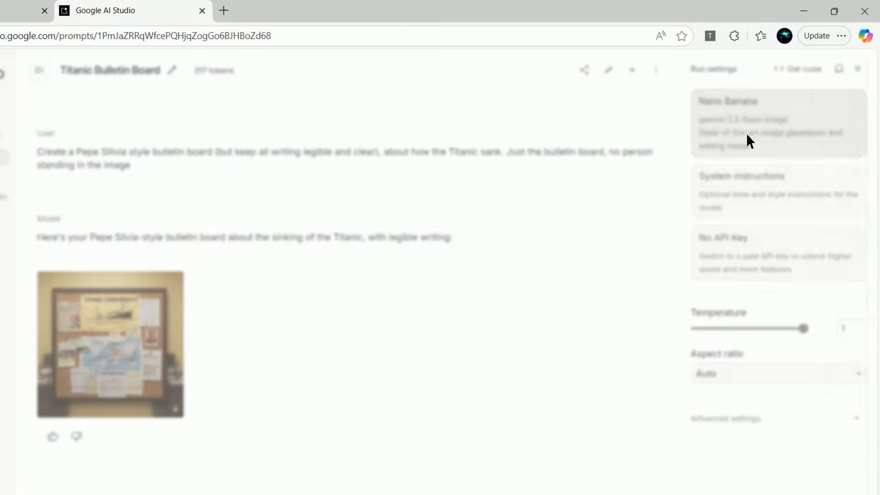
{"action": "left_click", "coordinate": [435, 101]}
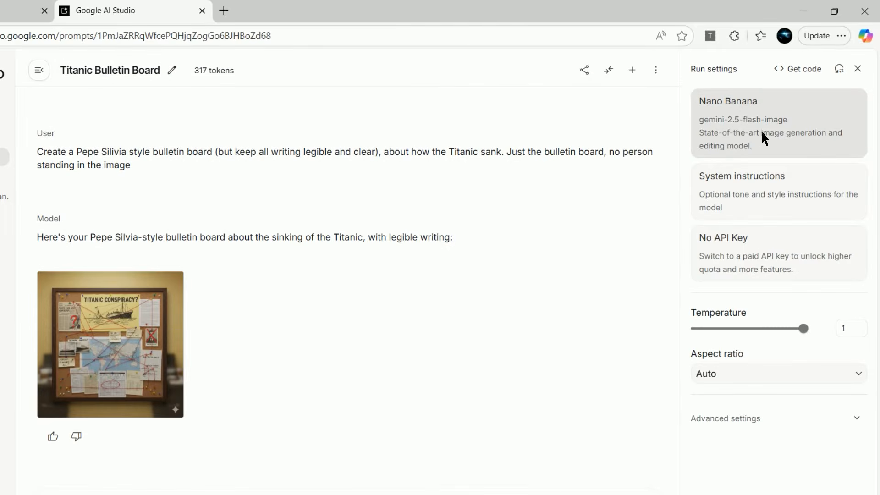
Step: Enlarge the earlier Titanic conspiracy board image, zoom in, and examine how legible its notes and map labels are
{"action": "left_click", "coordinate": [108, 337]}
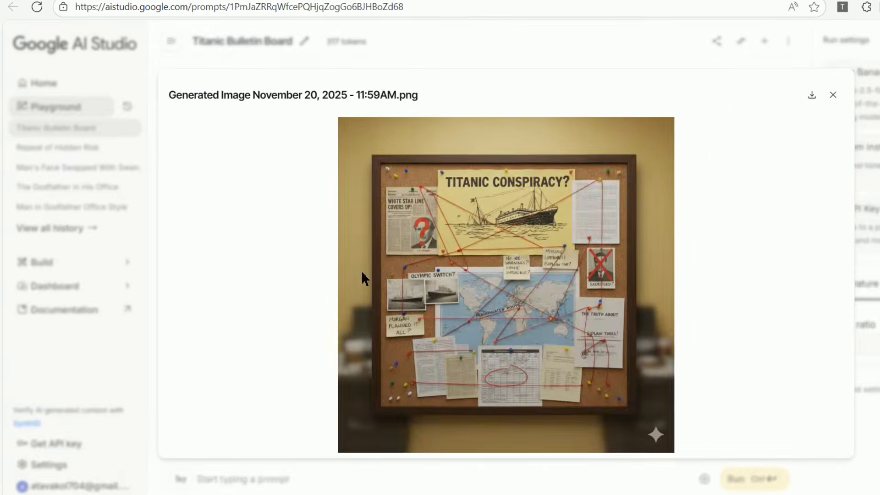
{"action": "left_click", "coordinate": [361, 270]}
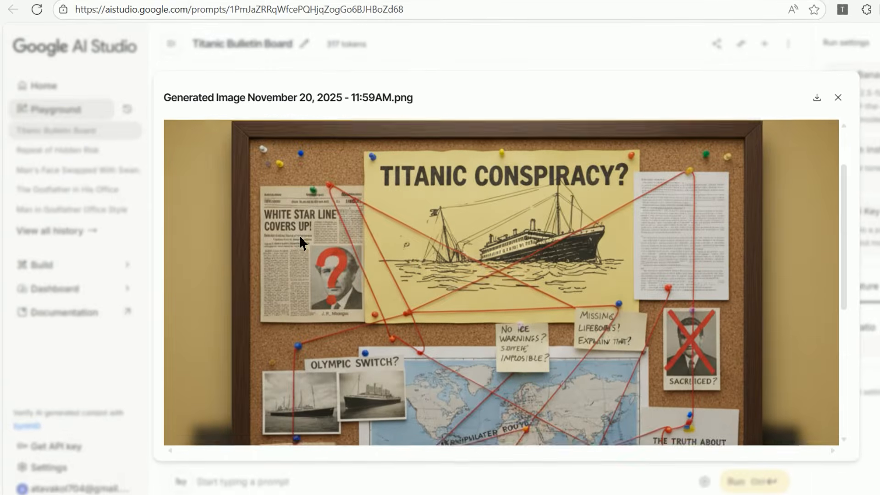
{"action": "scroll", "coordinate": [506, 282], "scroll_direction": "down", "scroll_amount": 3}
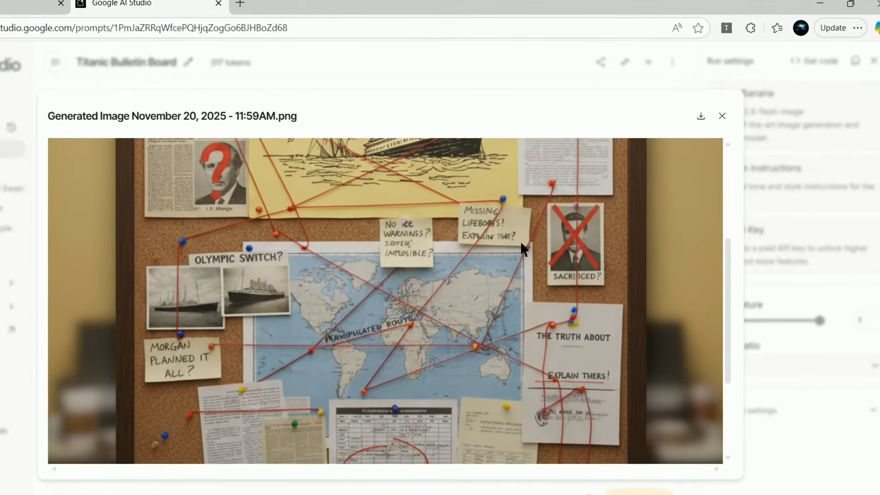
{"action": "scroll", "coordinate": [660, 234], "scroll_direction": "down", "scroll_amount": 2}
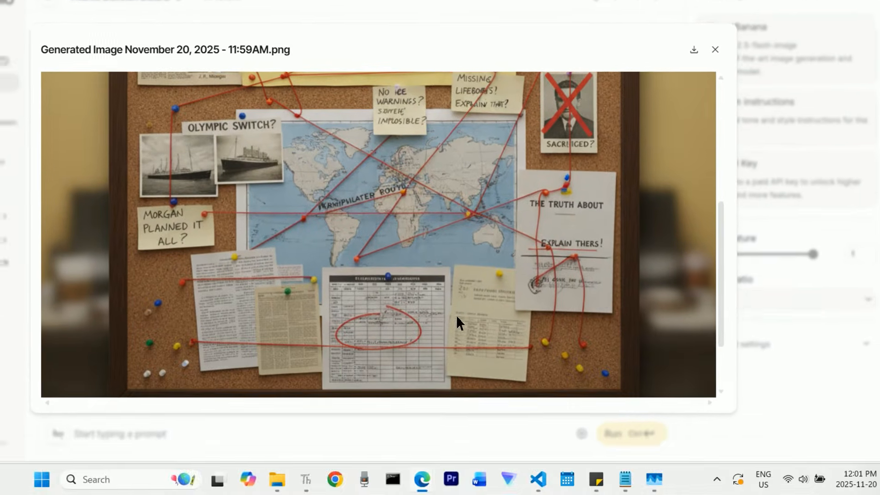
{"action": "scroll", "coordinate": [511, 287], "scroll_direction": "up", "scroll_amount": 3}
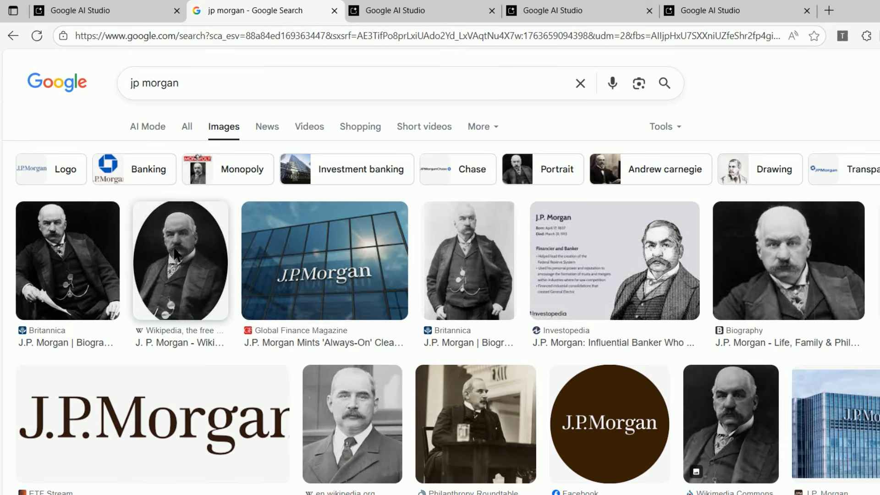
Step: Enlarge the Wikipedia portrait of J.P. Morgan in Google Images and compare it with the portraits and notes on the earlier Titanic conspiracy board
{"action": "left_click", "coordinate": [176, 255]}
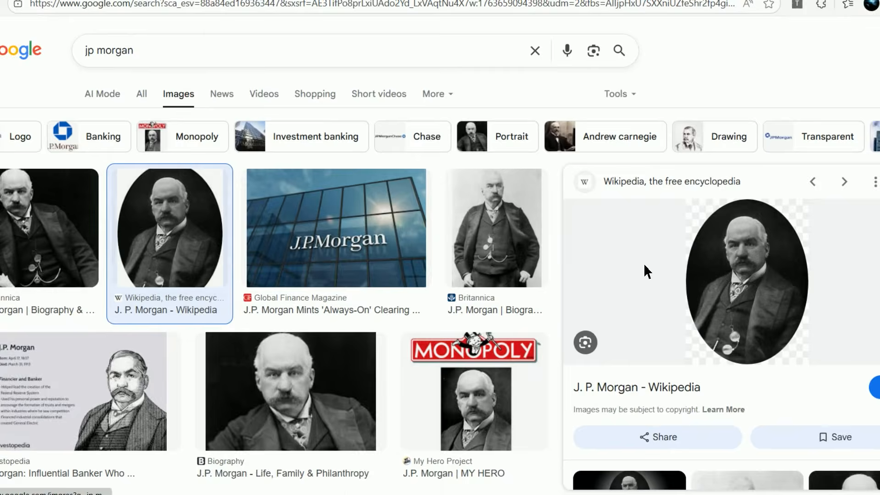
{"action": "key", "text": "Left"}
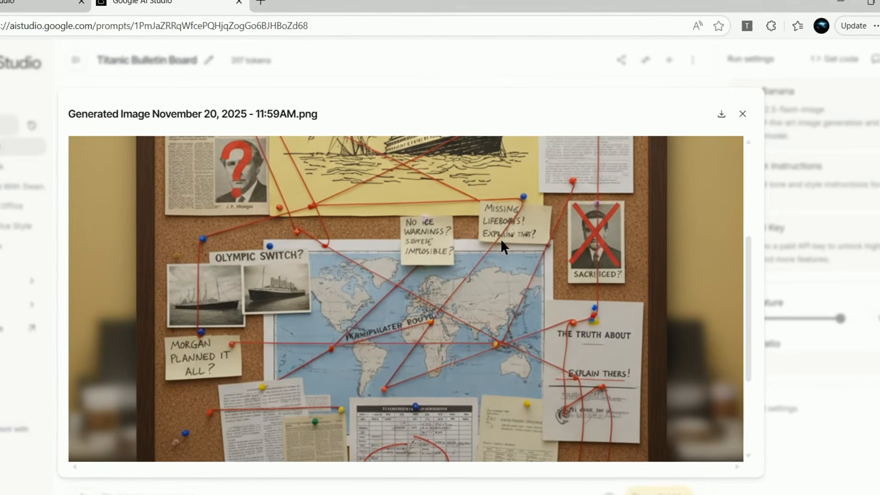
{"action": "scroll", "coordinate": [526, 238], "scroll_direction": "down", "scroll_amount": 1}
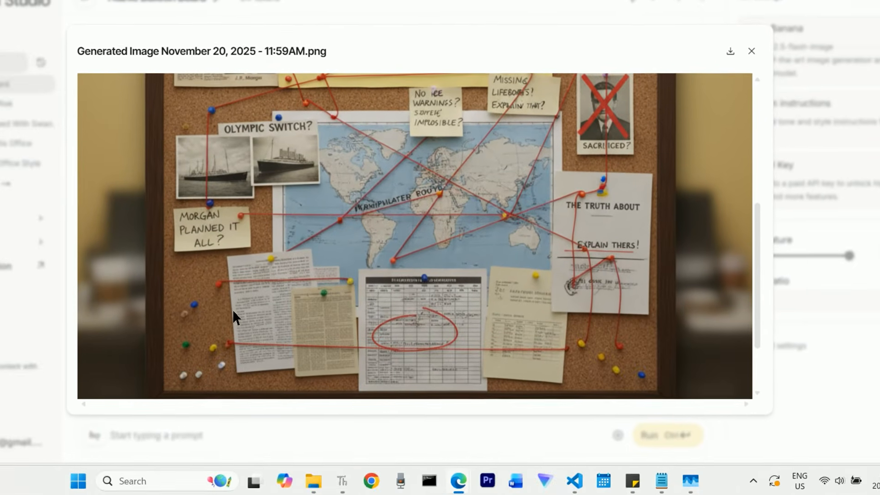
{"action": "scroll", "coordinate": [553, 320], "scroll_direction": "up", "scroll_amount": 3}
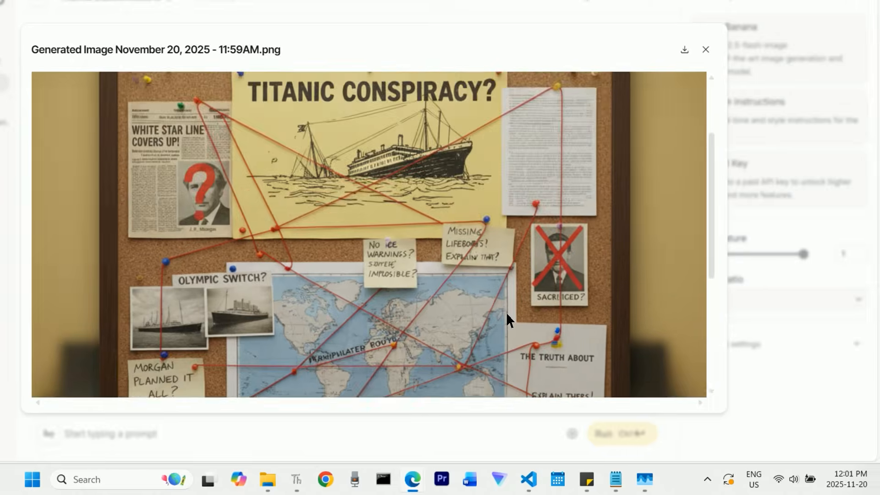
{"action": "scroll", "coordinate": [490, 229], "scroll_direction": "down", "scroll_amount": 5}
{"action": "scroll", "coordinate": [398, 303], "scroll_direction": "up", "scroll_amount": 5}
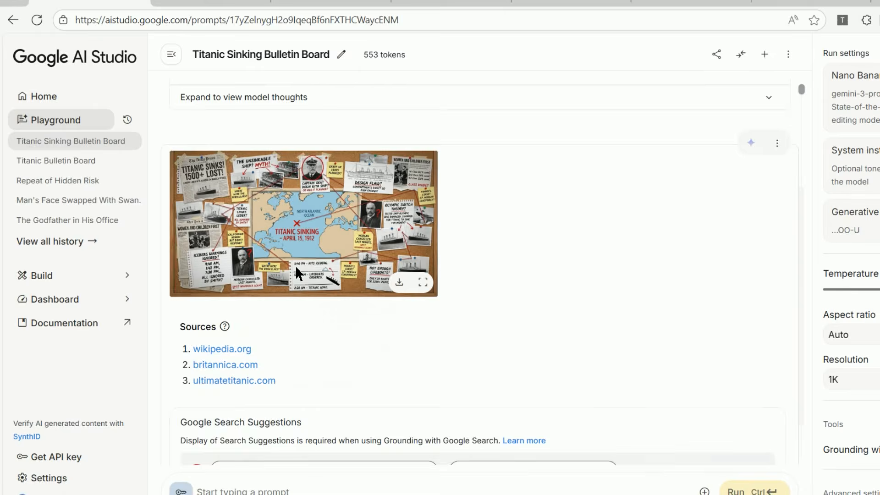
Step: Check the Titanic Sinking Bulletin Board chat's token usage, and have Gemini calculate the cost of 35 input tokens, 518 output tokens and one 1K image
{"action": "scroll", "coordinate": [295, 266], "scroll_direction": "up", "scroll_amount": 4}
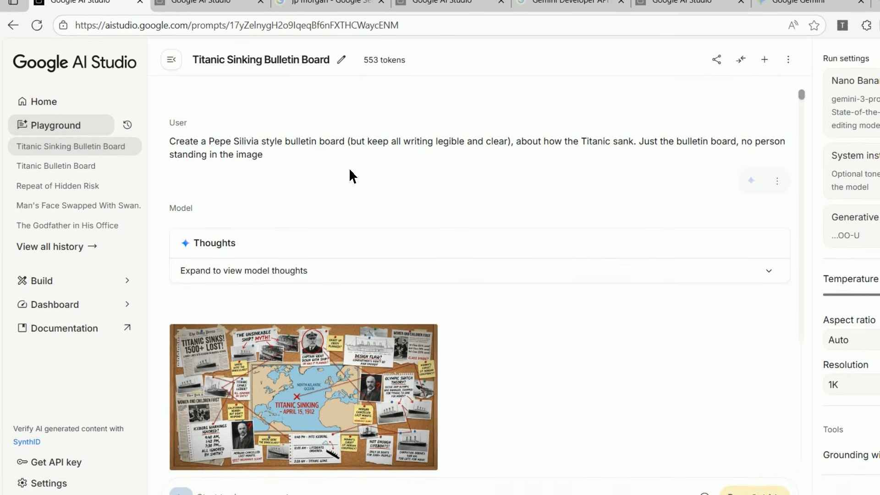
{"action": "mouse_move", "coordinate": [373, 72]}
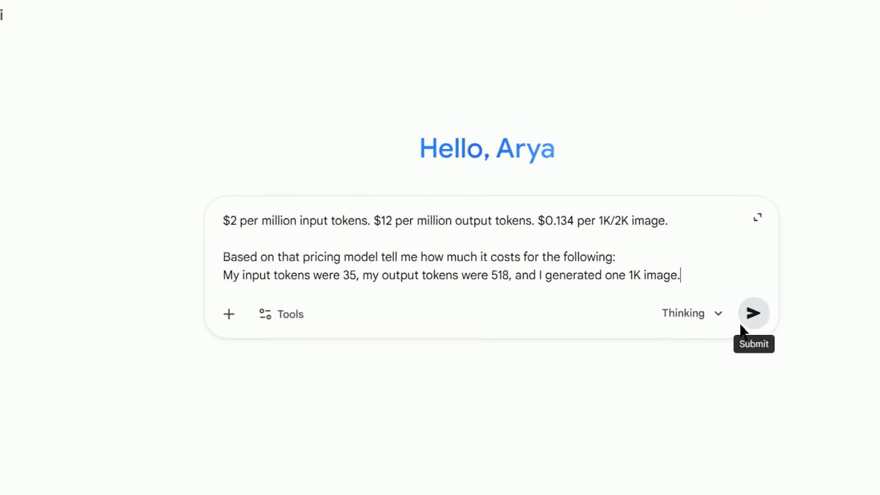
{"action": "left_click", "coordinate": [751, 315]}
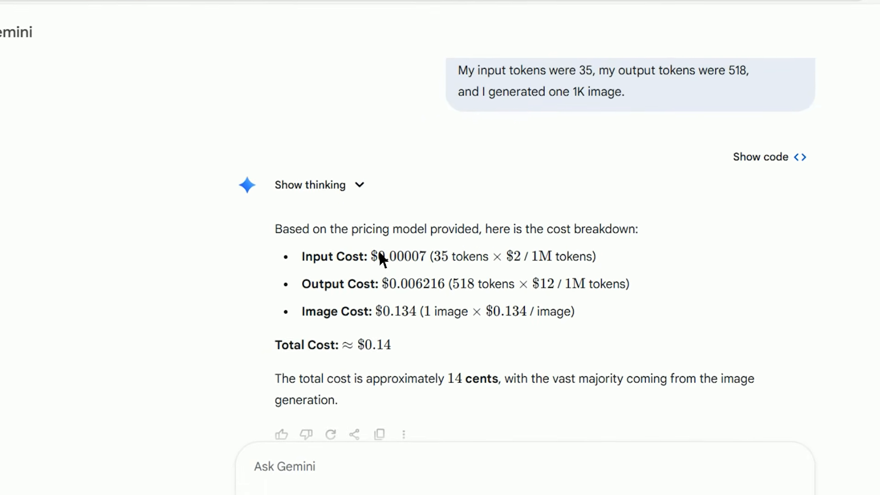
{"action": "scroll", "coordinate": [412, 284], "scroll_direction": "down", "scroll_amount": 1}
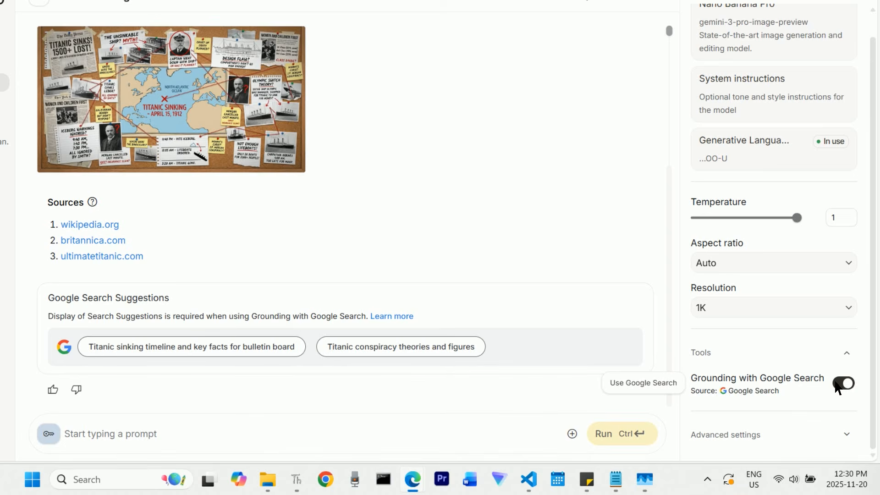
Step: In the Titanic Sinking Bulletin Board chat in Google AI Studio, turn off Grounding with Google Search, and expand and read the model's thoughts
{"action": "left_click", "coordinate": [842, 384]}
{"action": "scroll", "coordinate": [104, 176], "scroll_direction": "up", "scroll_amount": 5}
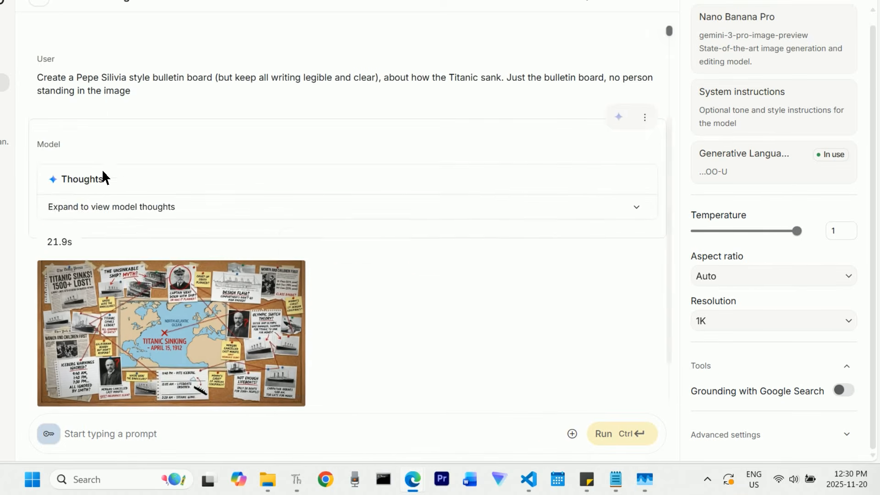
{"action": "left_click", "coordinate": [104, 176]}
{"action": "scroll", "coordinate": [92, 207], "scroll_direction": "down", "scroll_amount": 4}
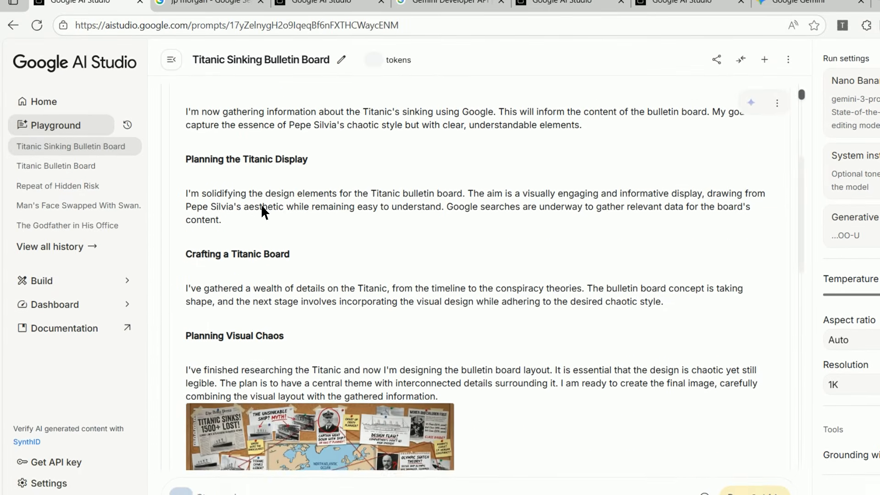